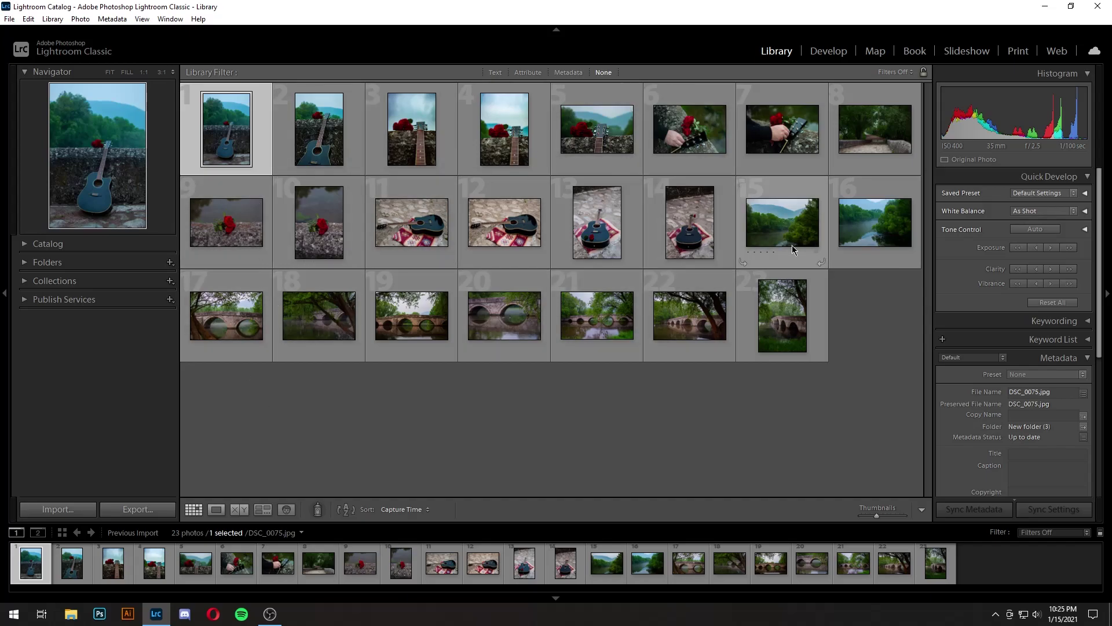
# Step: In the Print module, apply the 4x5 Contact Sheet template and select all 23 photos
pyautogui.click(1016, 52)
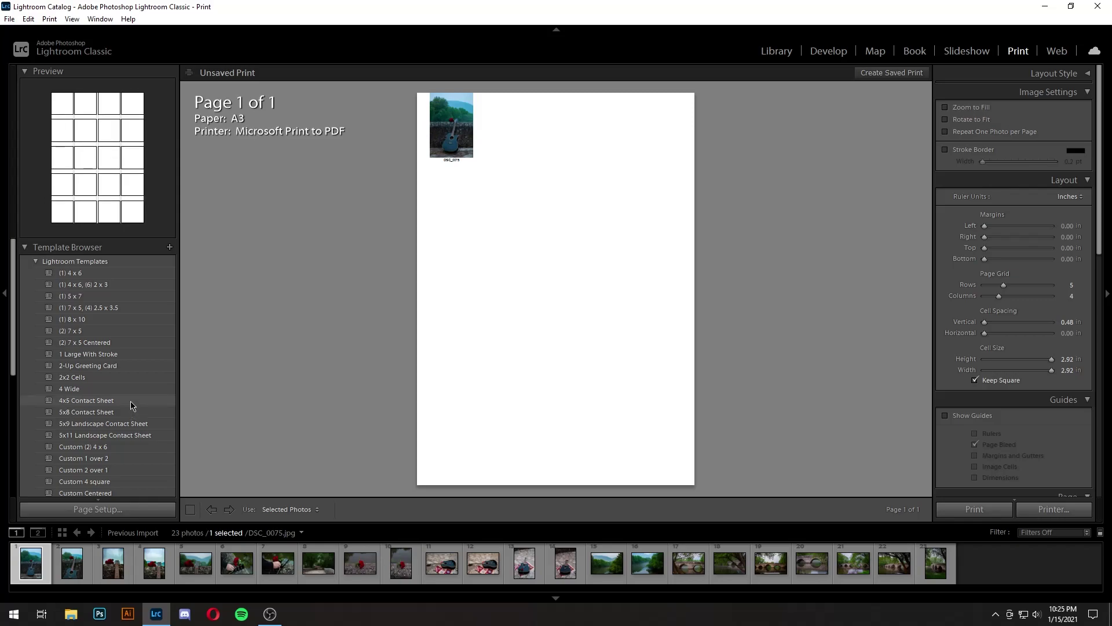
pyautogui.click(131, 402)
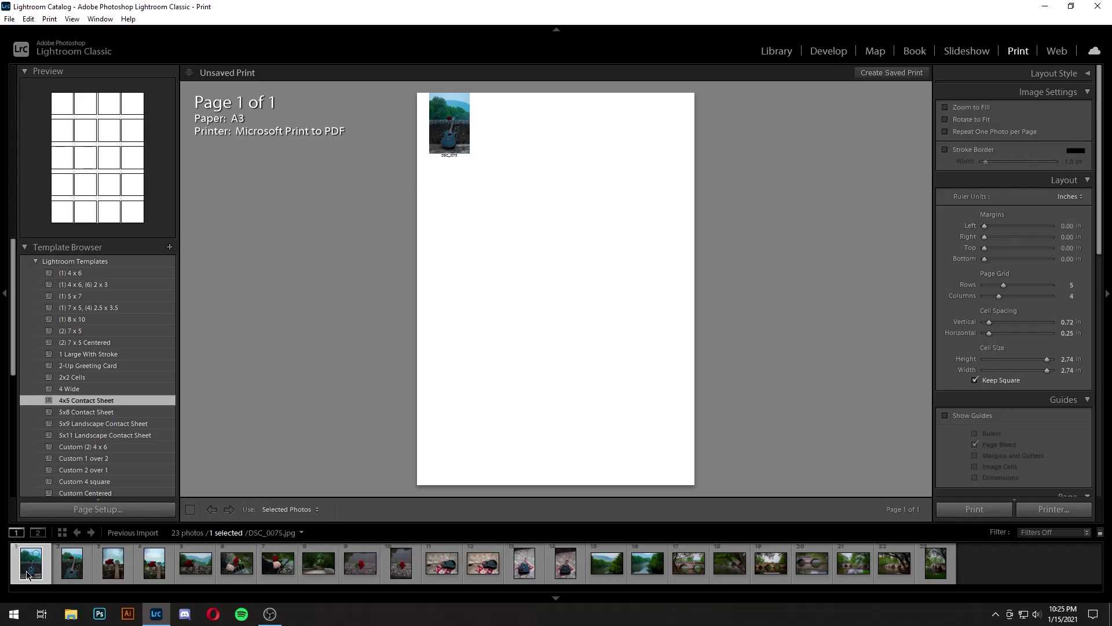
pyautogui.hotkey('ctrl', 'a')
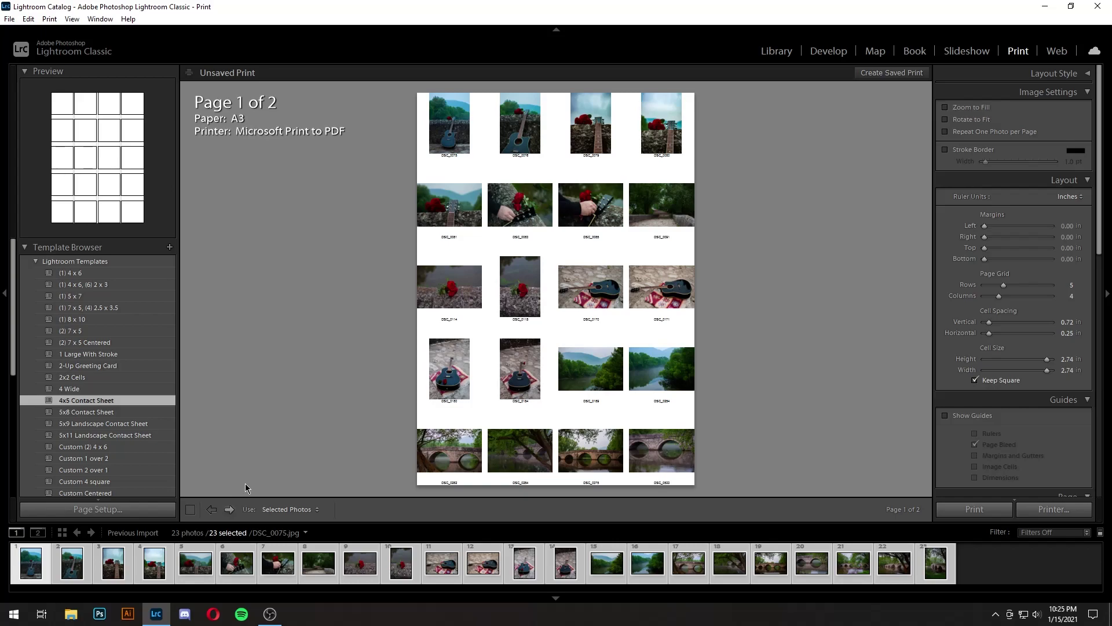
# Step: Change the paper size to A4 portrait in Page Setup
pyautogui.click(143, 513)
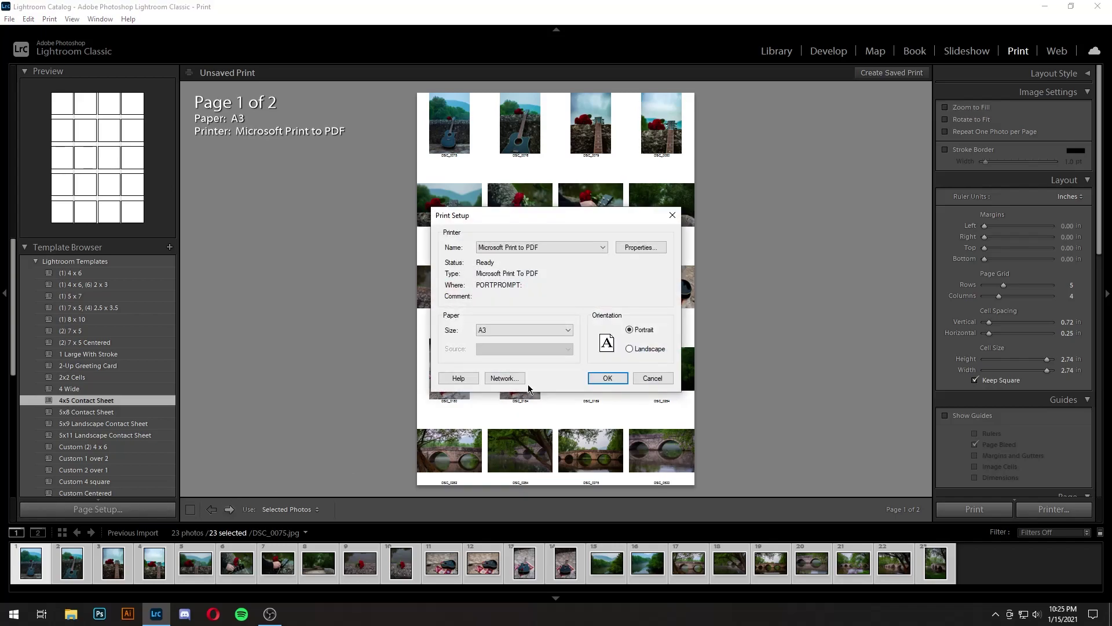
pyautogui.click(560, 333)
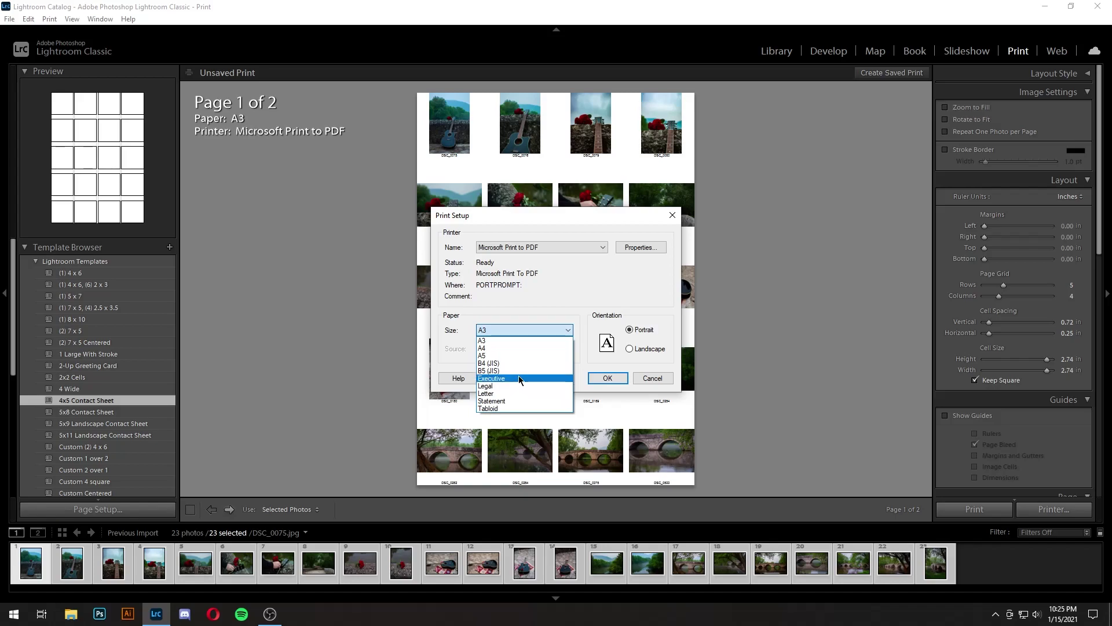
pyautogui.click(513, 349)
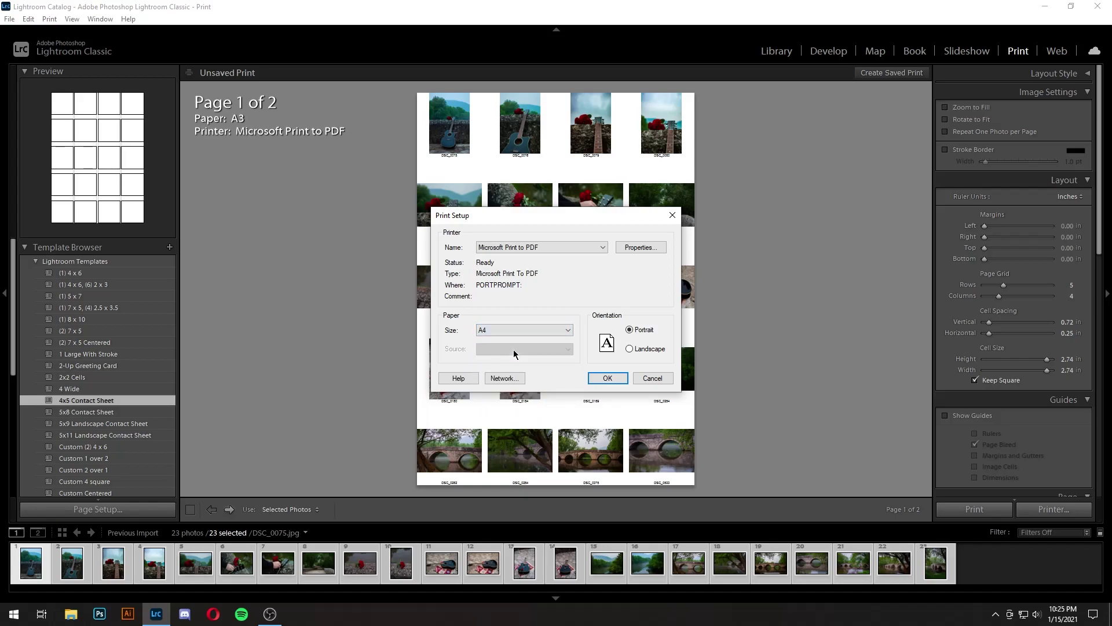
pyautogui.click(608, 378)
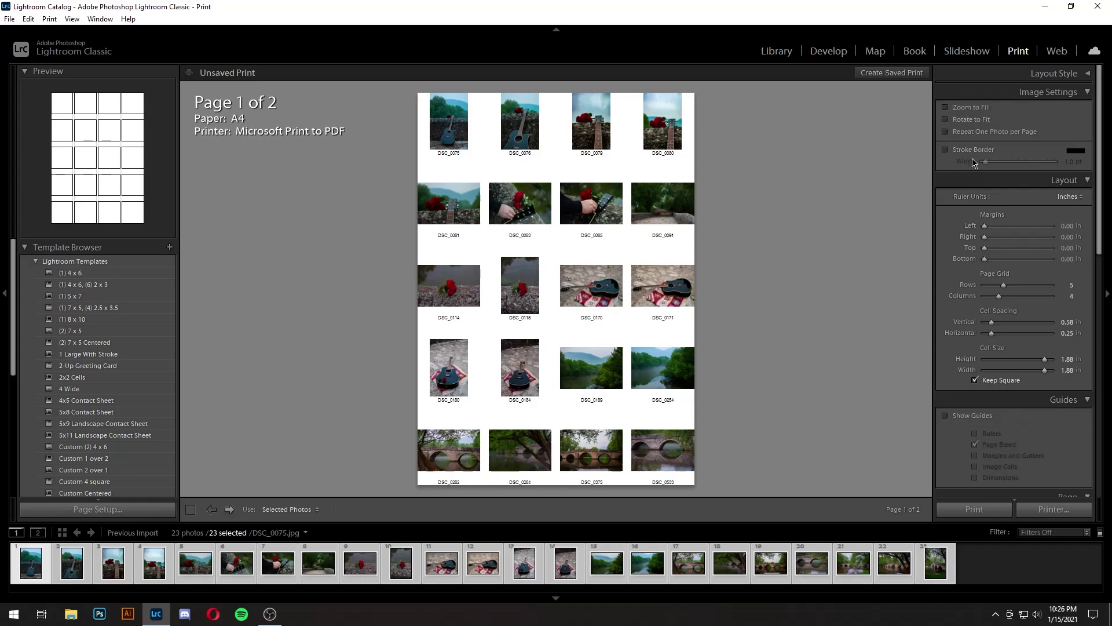
pyautogui.click(946, 108)
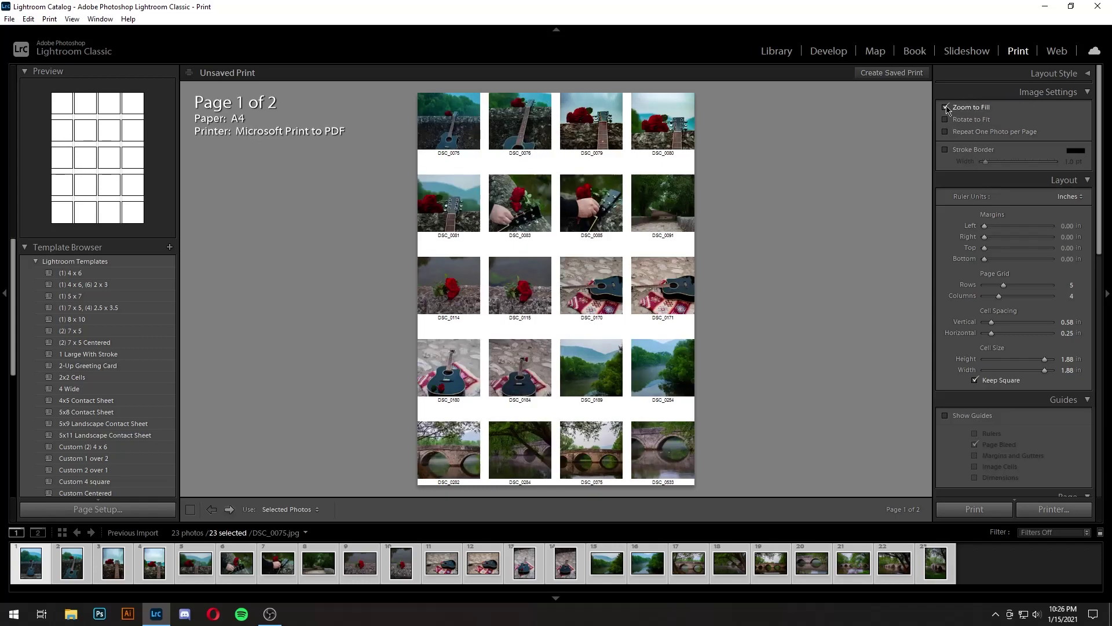
pyautogui.click(946, 108)
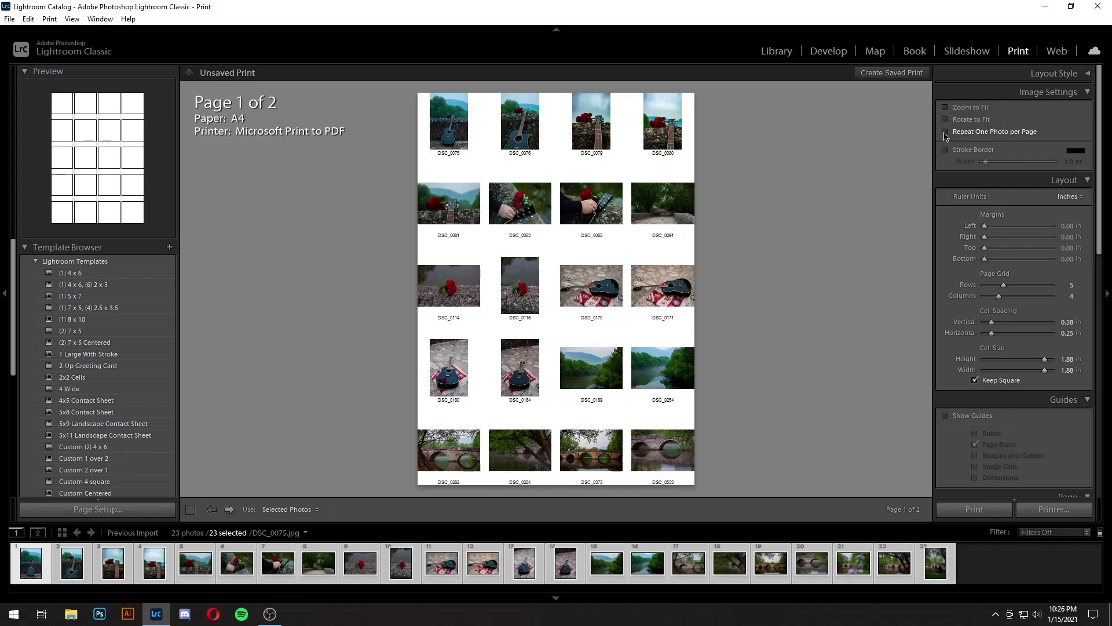
pyautogui.click(945, 132)
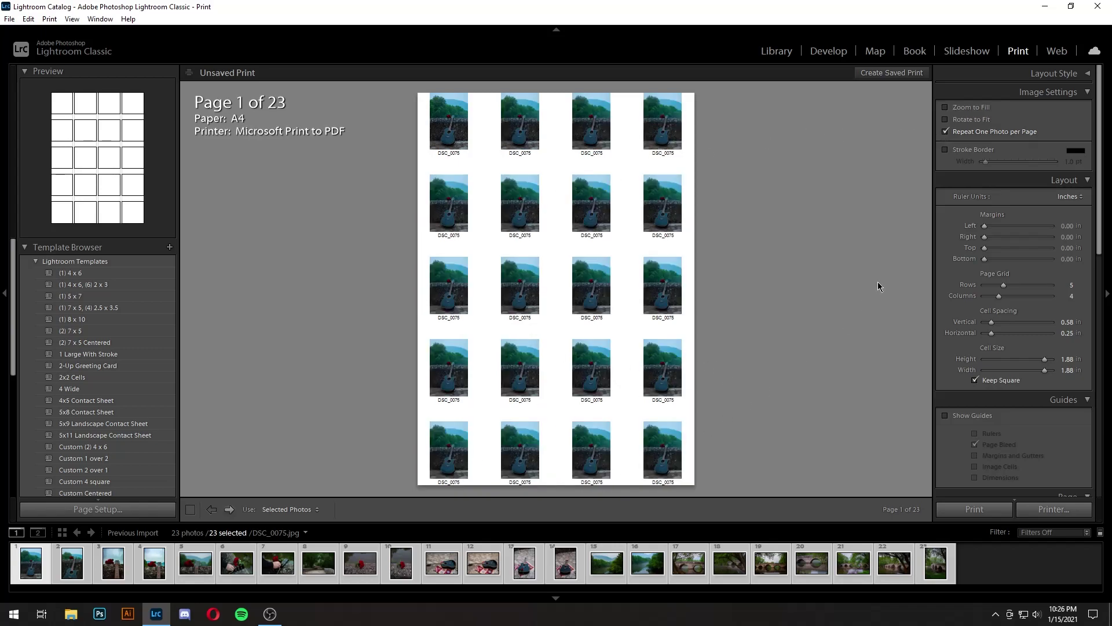
pyautogui.click(945, 133)
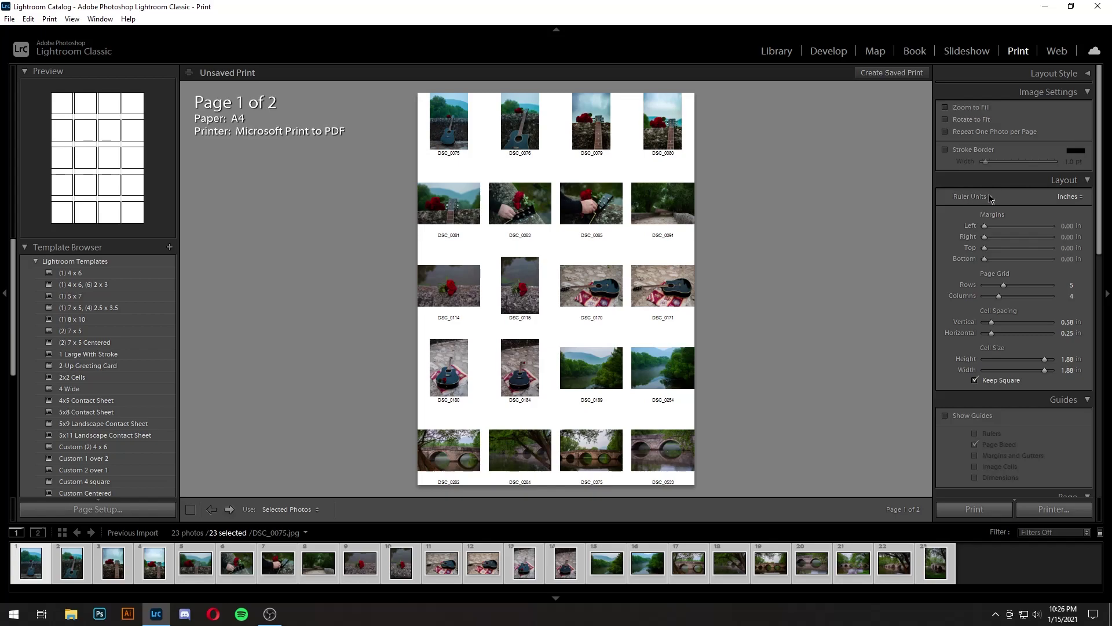
pyautogui.click(945, 150)
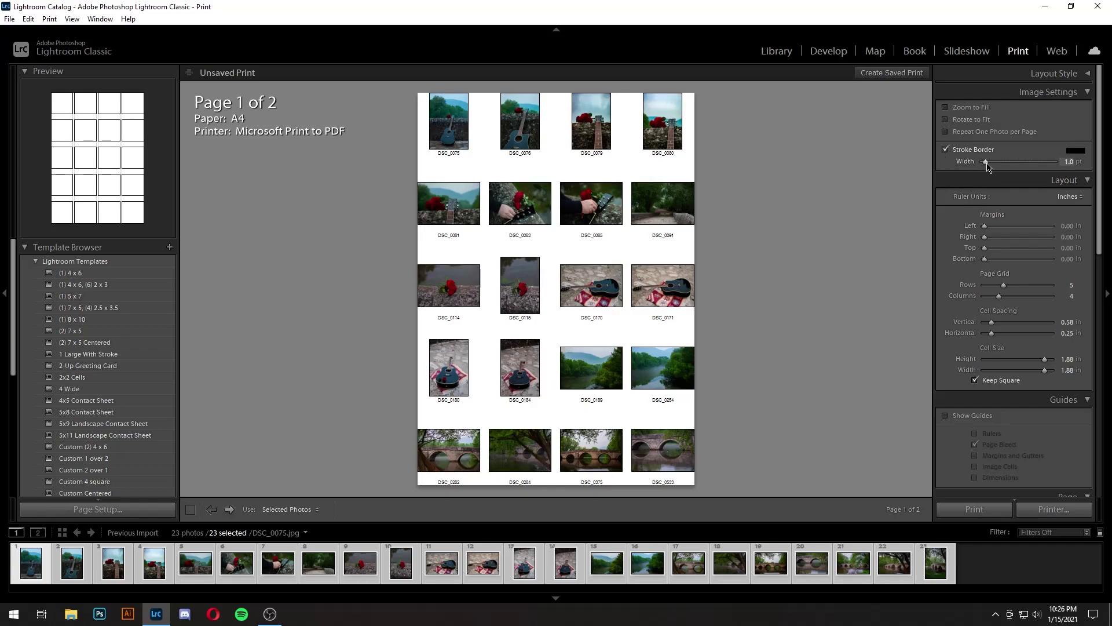
pyautogui.moveTo(988, 167); pyautogui.dragTo(999, 169)
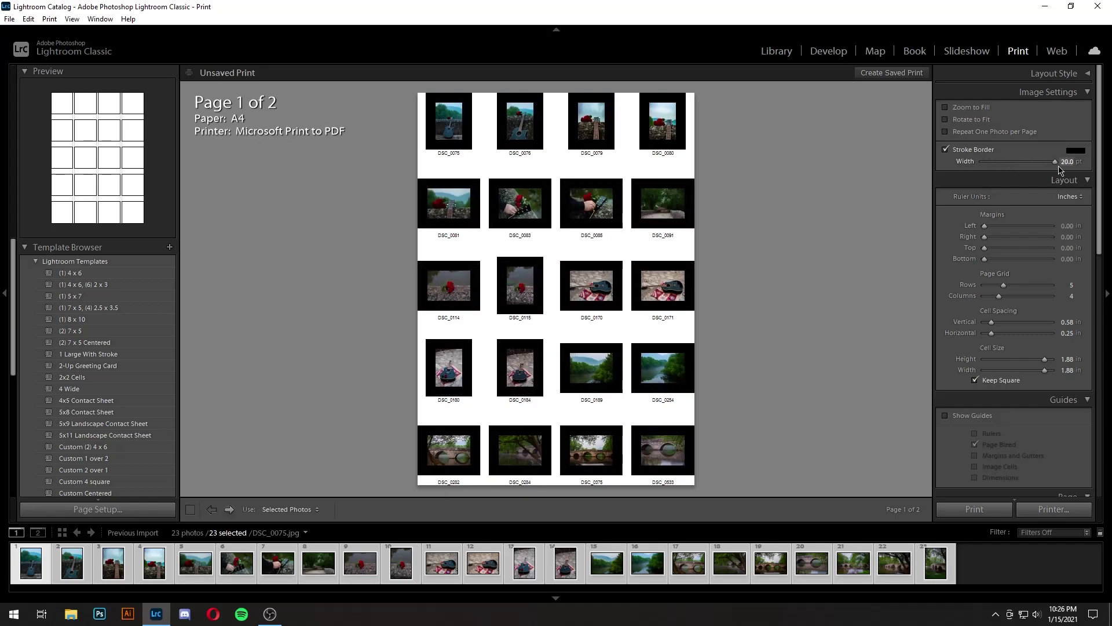
pyautogui.click(945, 150)
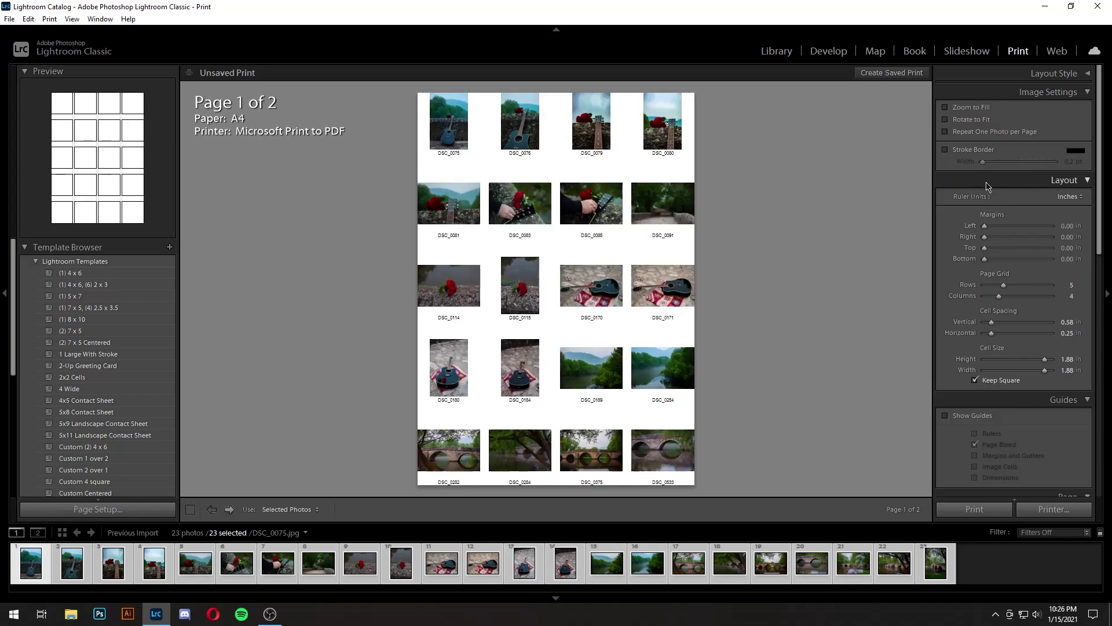
# Step: Set the layout to 3 rows by 2 columns, zero vertical spacing and 3.89-inch cells
pyautogui.scroll(-2, 1006, 200)
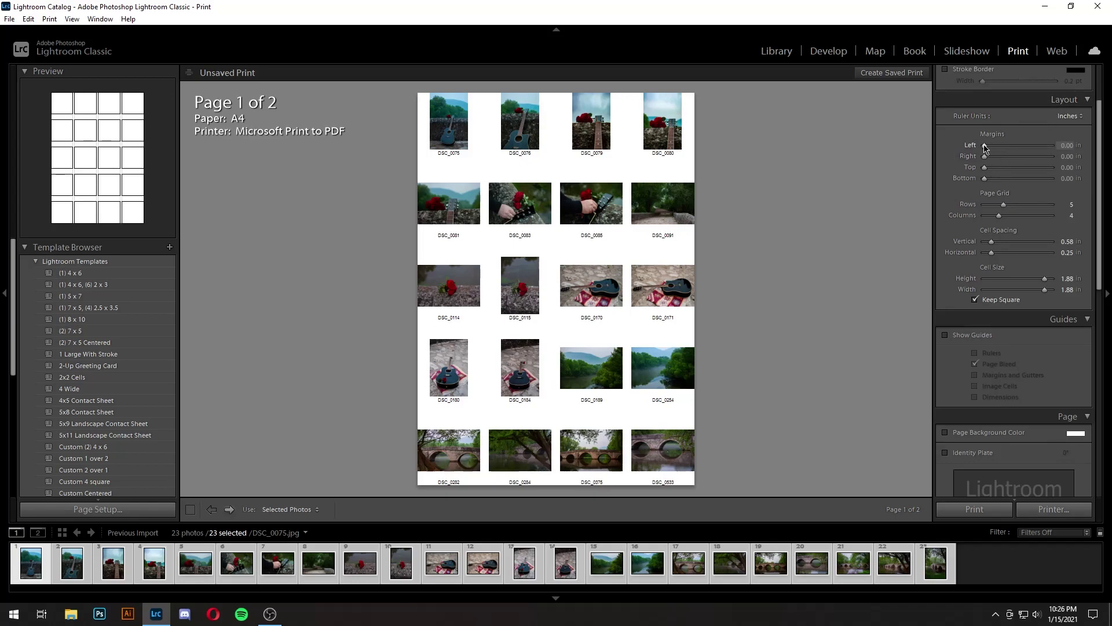
pyautogui.moveTo(984, 146); pyautogui.dragTo(976, 189)
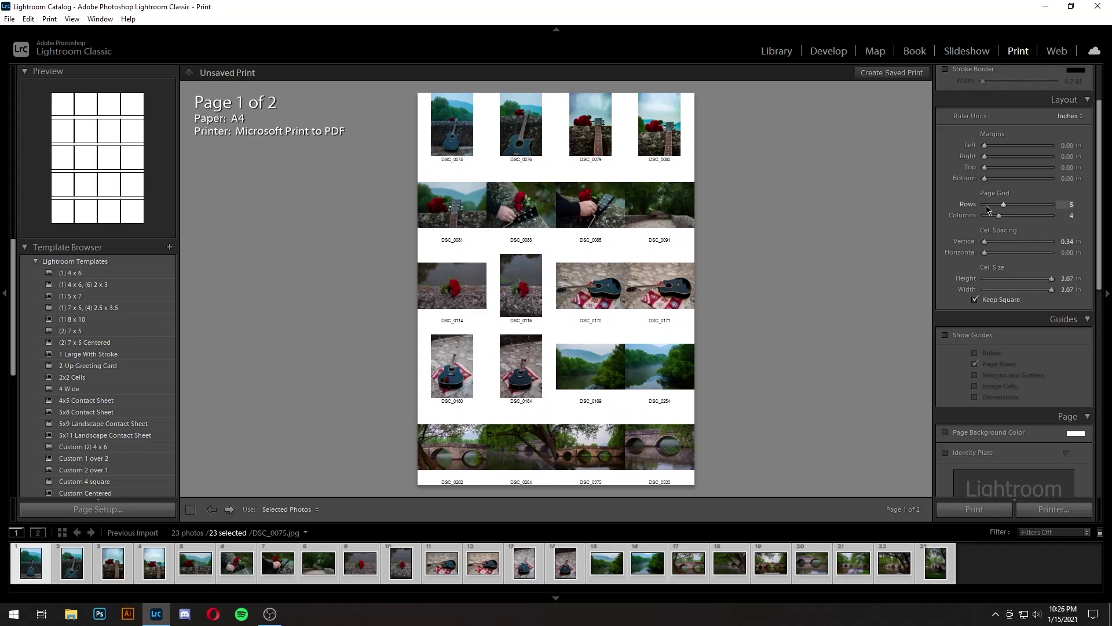
pyautogui.moveTo(1004, 208)
pyautogui.mouseDown()
pyautogui.moveTo(1015, 208)
pyautogui.moveTo(989, 210)
pyautogui.moveTo(995, 220)
pyautogui.mouseUp()
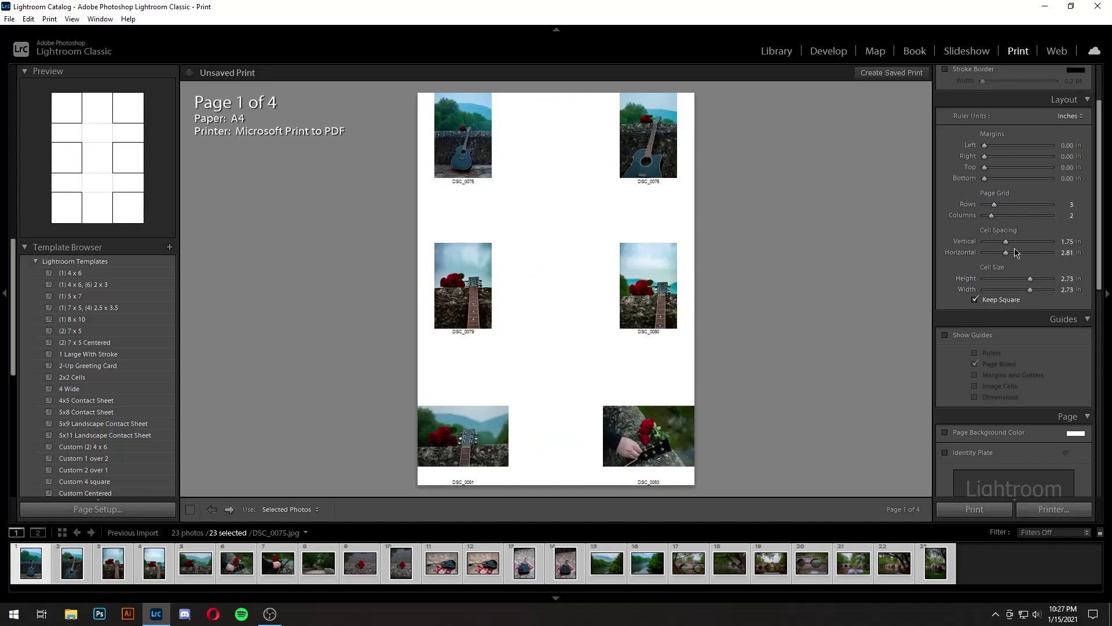
pyautogui.moveTo(1007, 248); pyautogui.dragTo(972, 251)
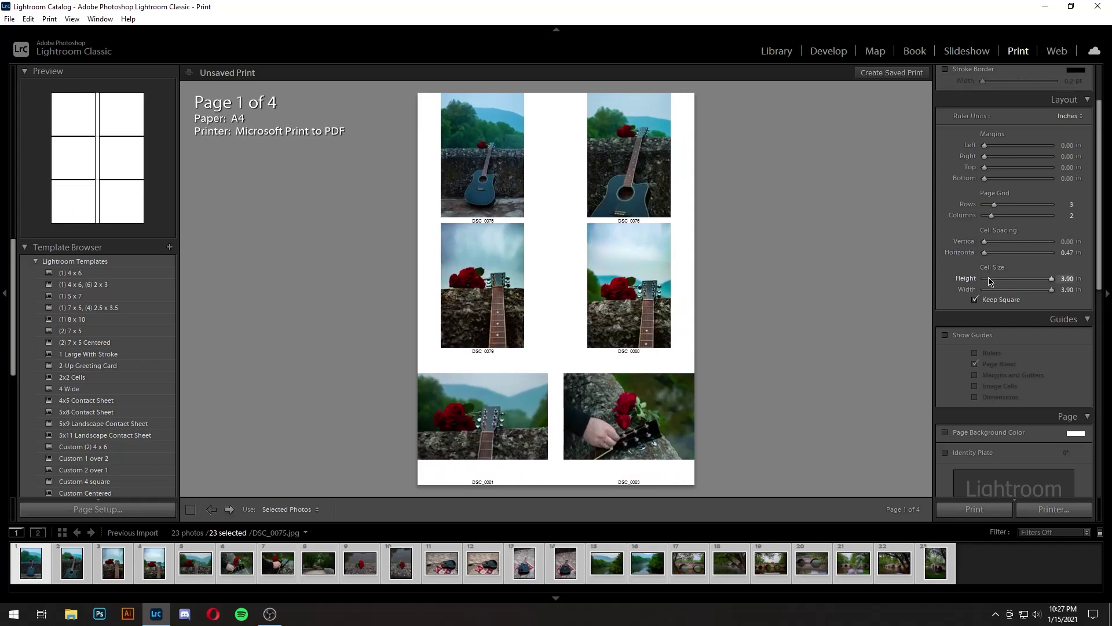
pyautogui.moveTo(1052, 279); pyautogui.dragTo(1059, 304)
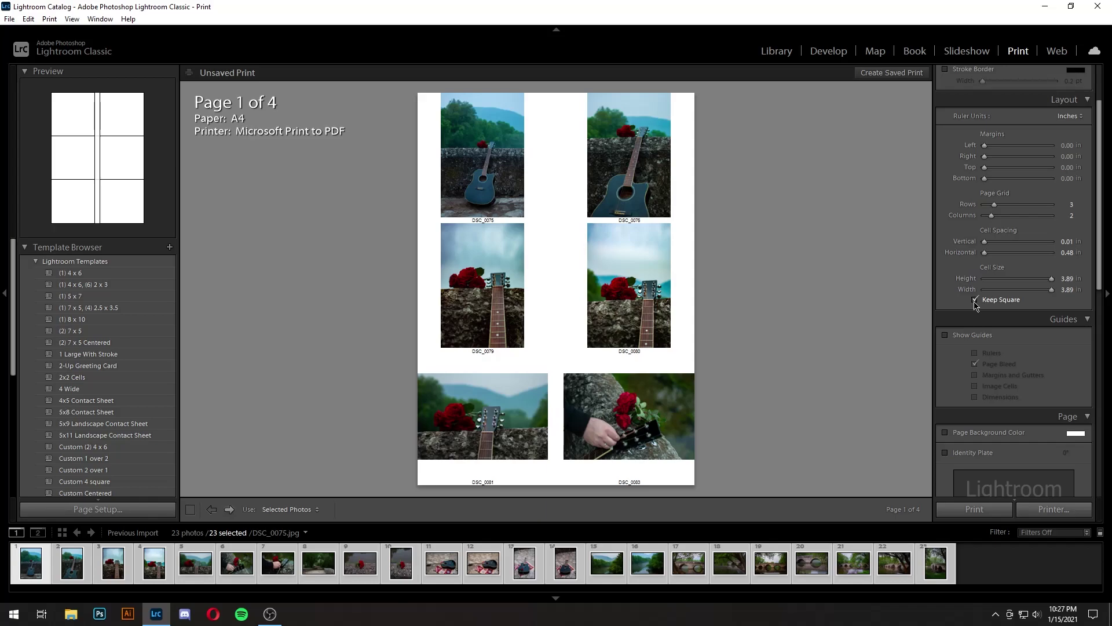
# Step: Enable the rulers, margins, image cells and dimensions guide options, then hide all guides
pyautogui.scroll(-3, 1009, 318)
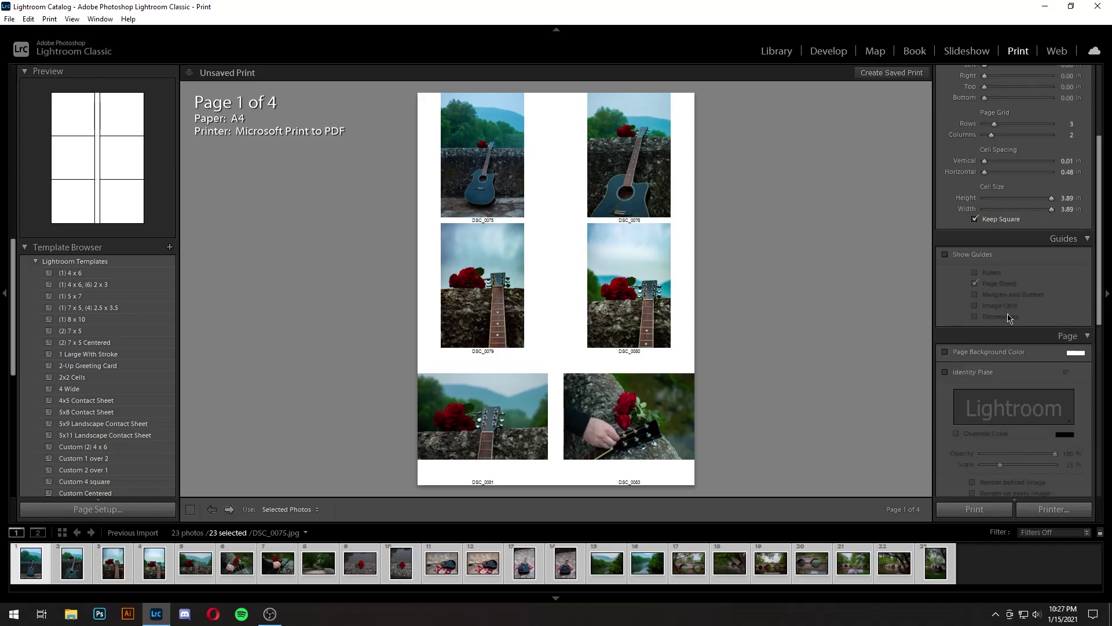
pyautogui.scroll(-3, 1009, 318)
pyautogui.click(945, 174)
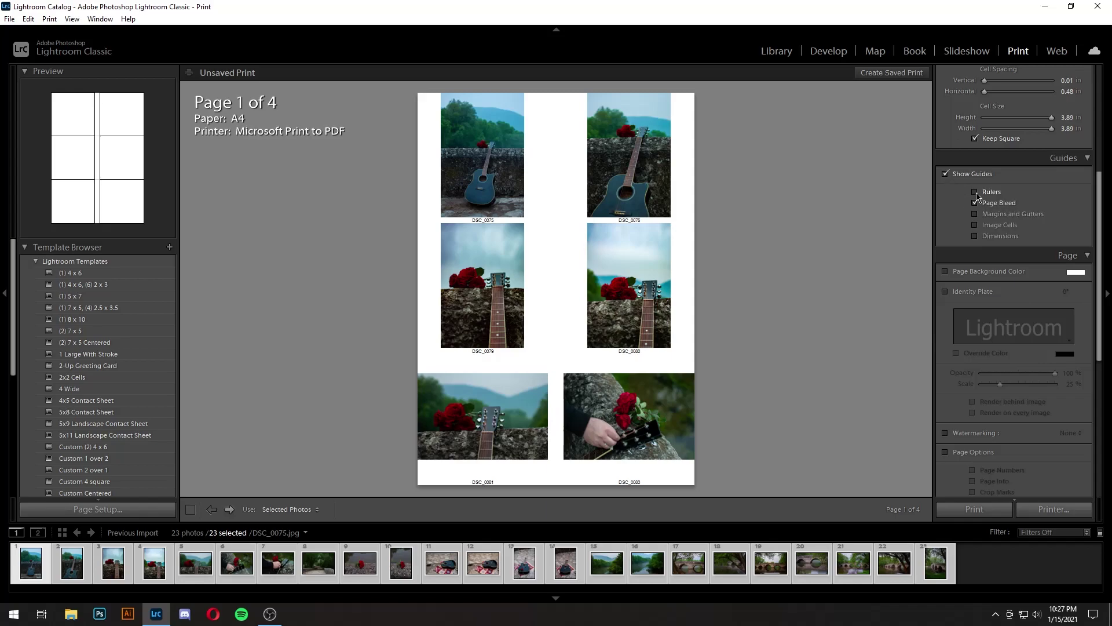
pyautogui.click(975, 191)
pyautogui.click(975, 214)
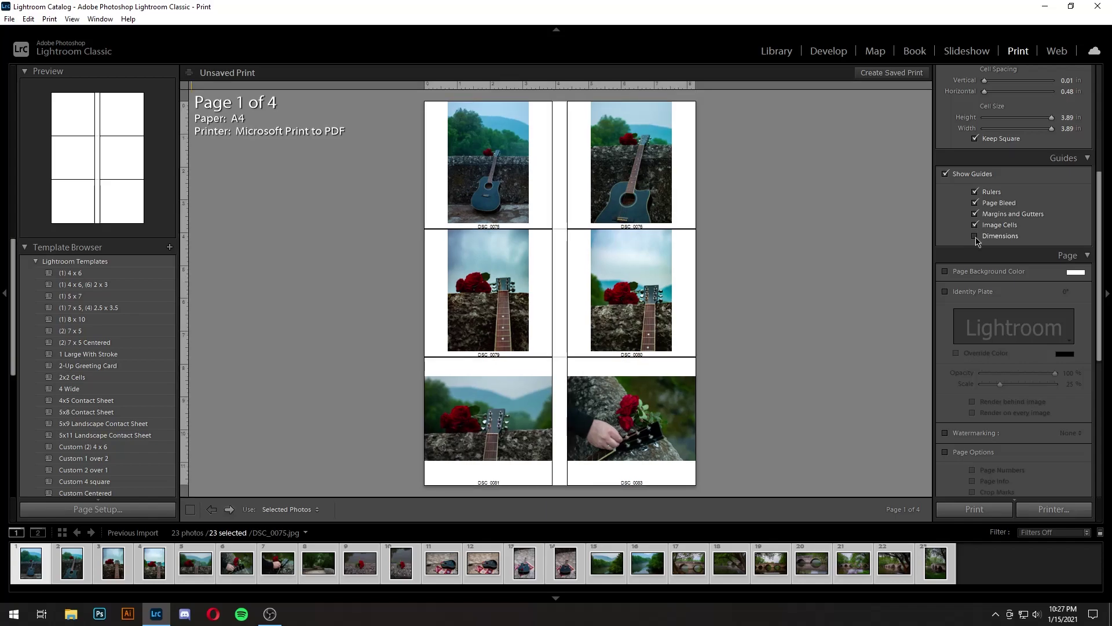
pyautogui.click(974, 236)
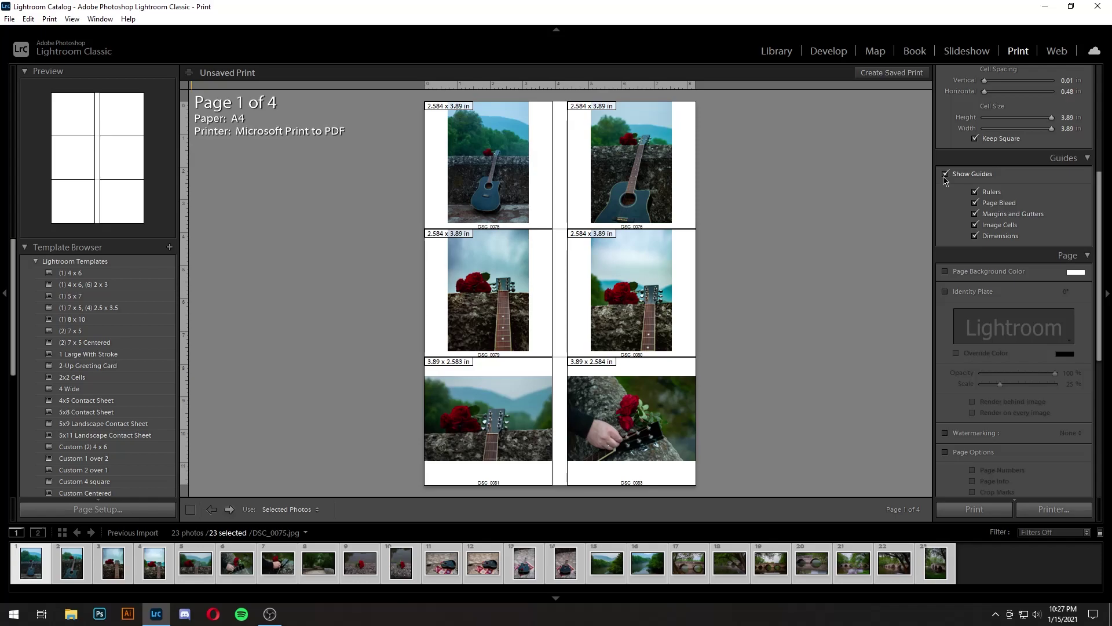
pyautogui.click(946, 174)
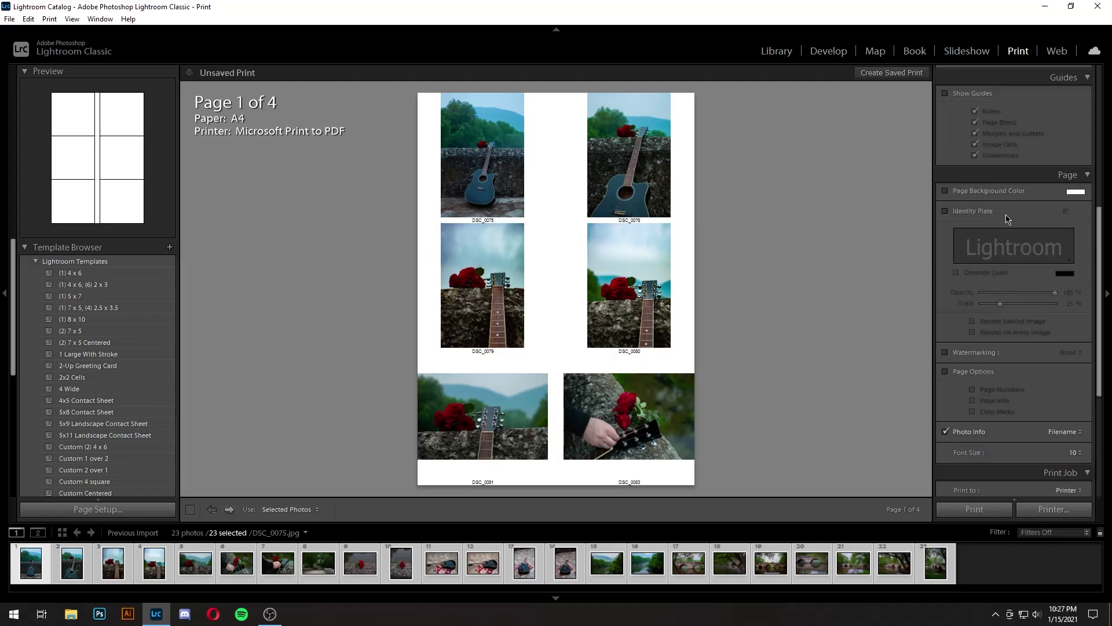
# Step: Try blue and green page background colours, then revert to a plain white background
pyautogui.click(946, 191)
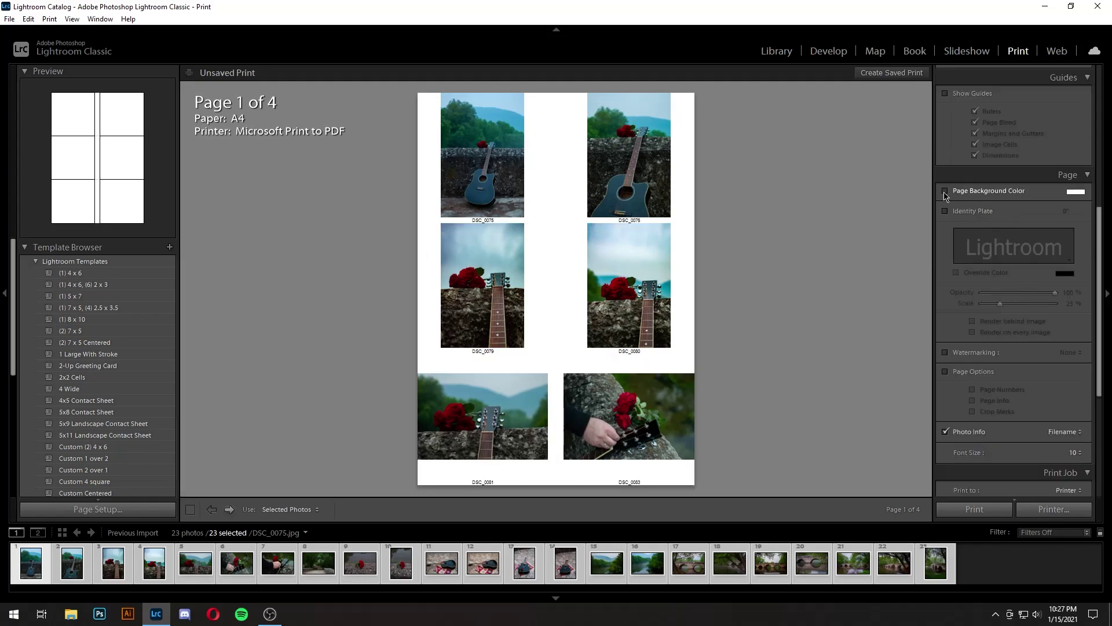
pyautogui.click(1075, 193)
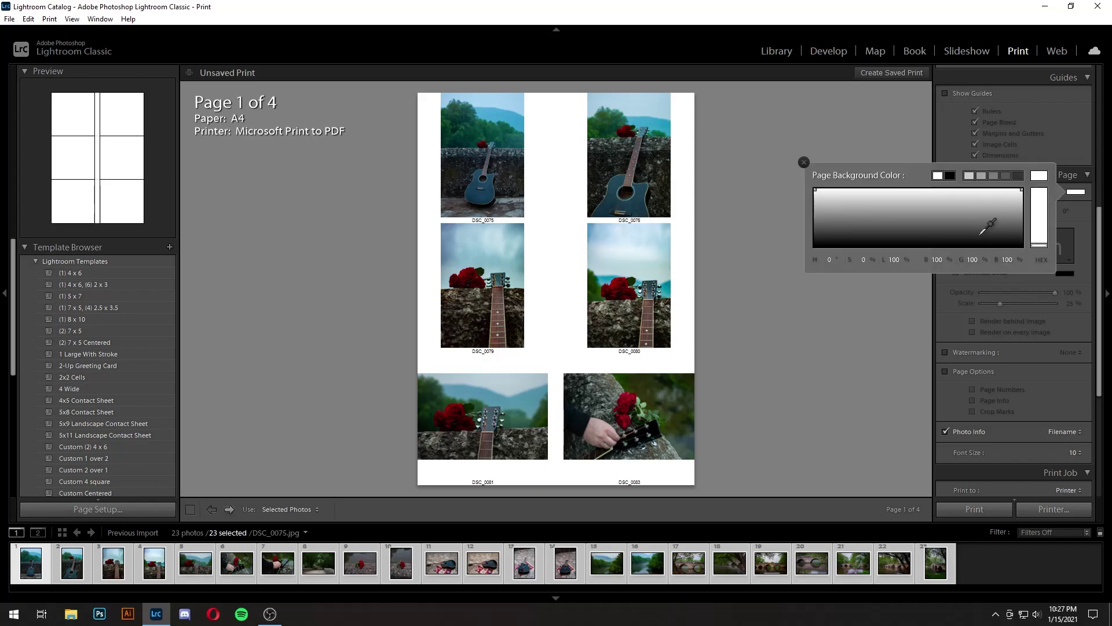
pyautogui.click(950, 221)
pyautogui.click(1039, 209)
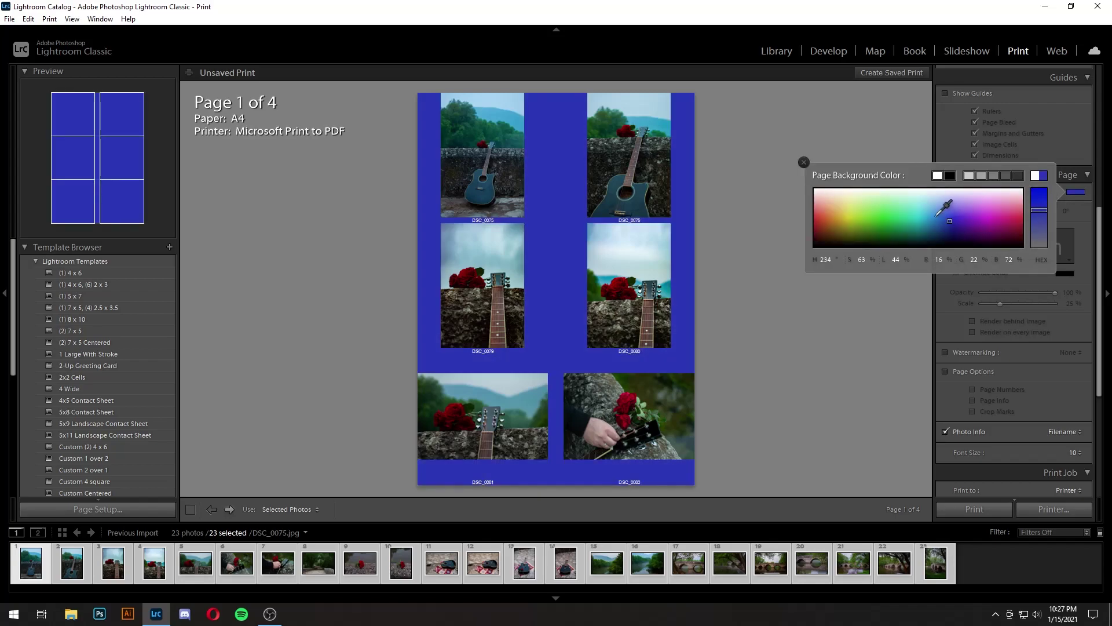
pyautogui.click(887, 217)
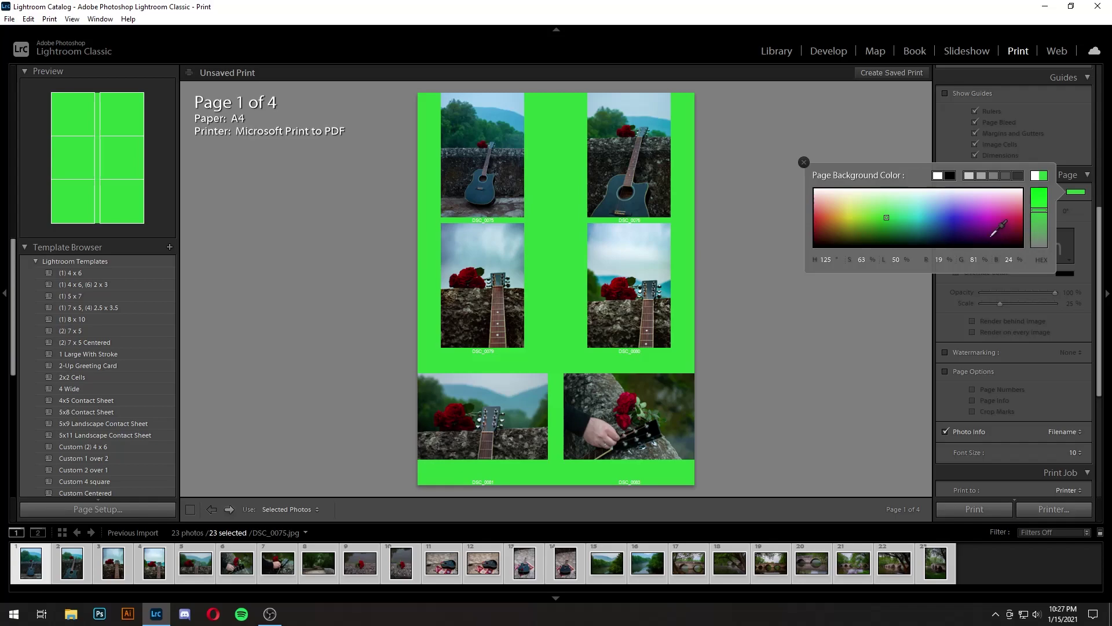
pyautogui.click(952, 213)
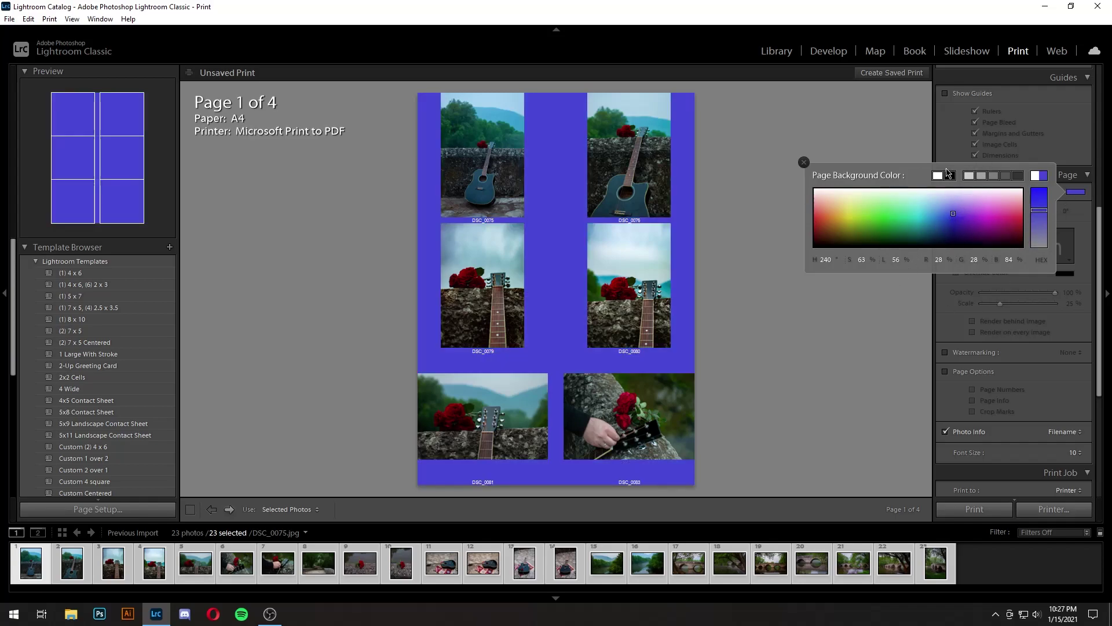
pyautogui.click(938, 175)
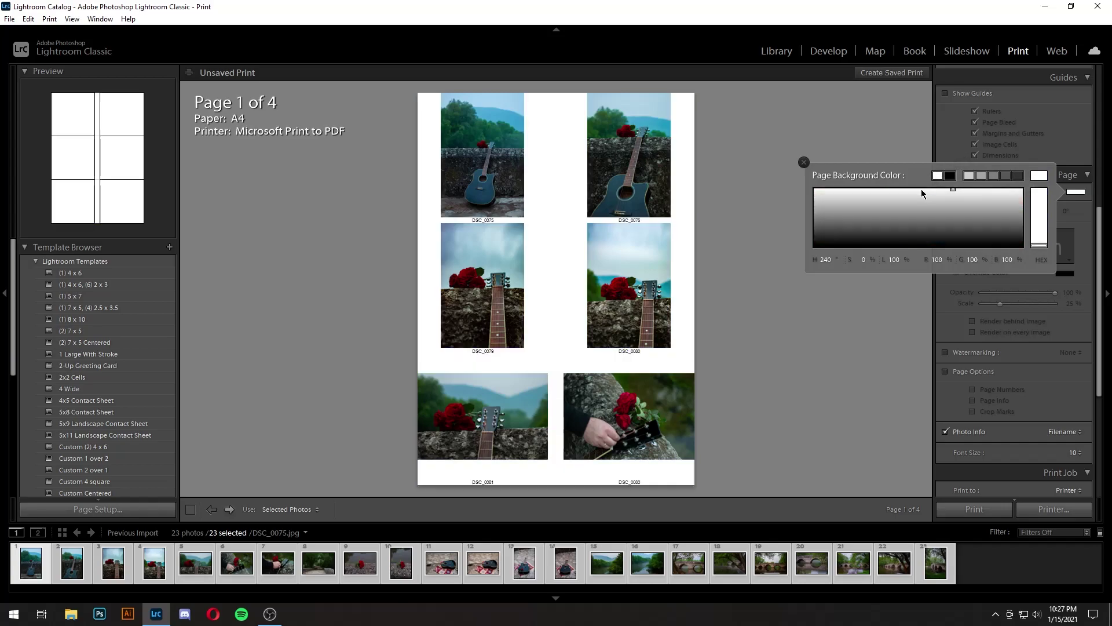
pyautogui.click(1071, 197)
pyautogui.click(946, 190)
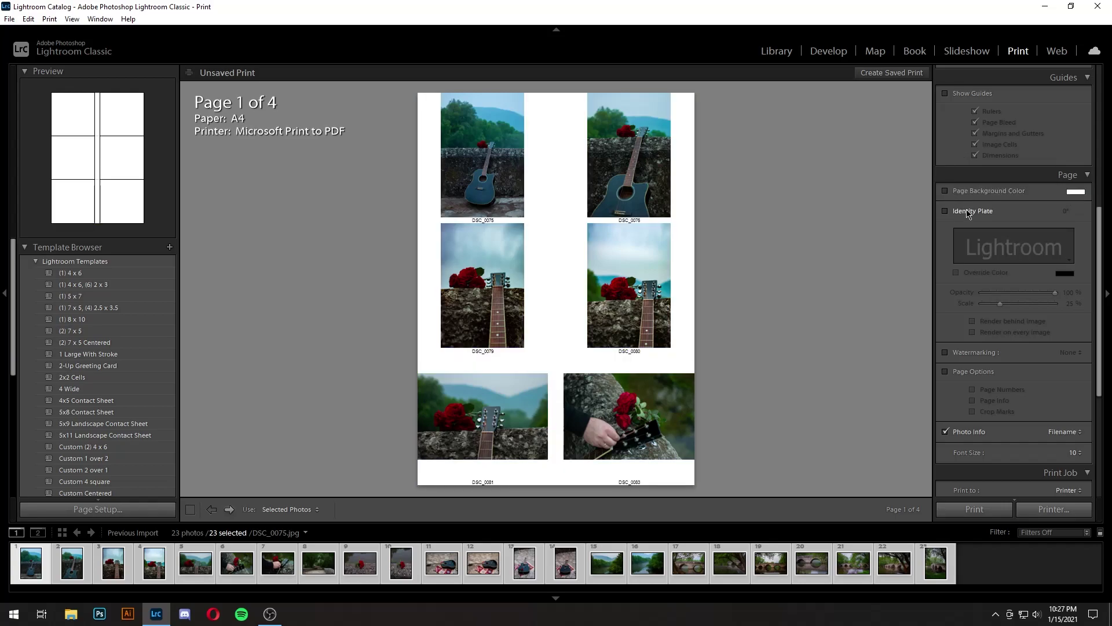
# Step: Add the Lightroom identity plate and place it between the top two photos
pyautogui.scroll(-3, 993, 232)
pyautogui.click(945, 130)
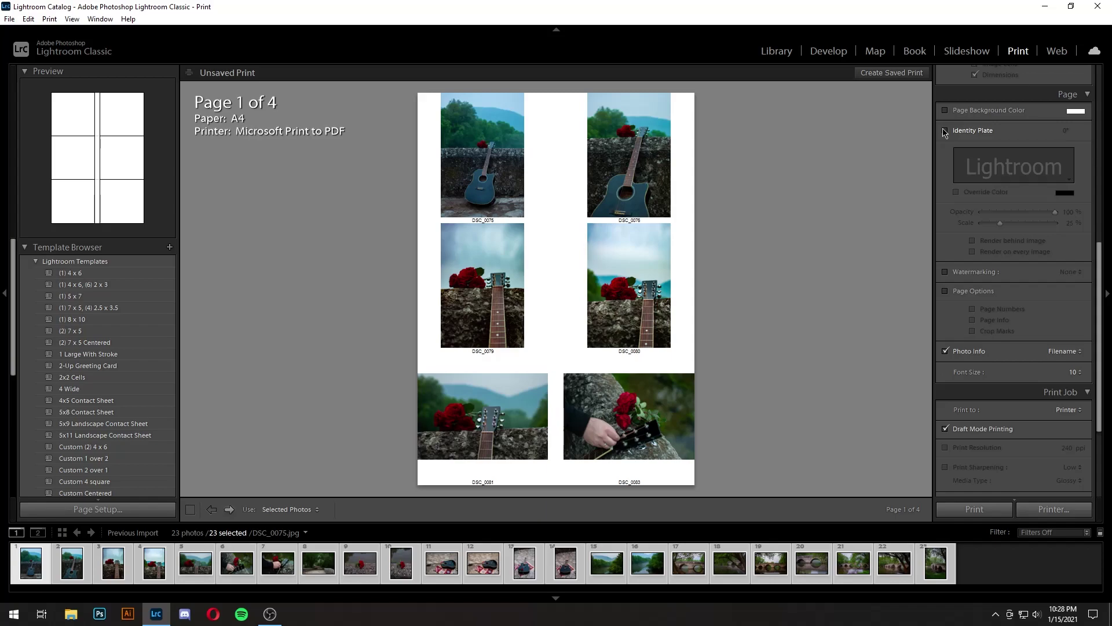
pyautogui.moveTo(565, 294); pyautogui.dragTo(566, 126)
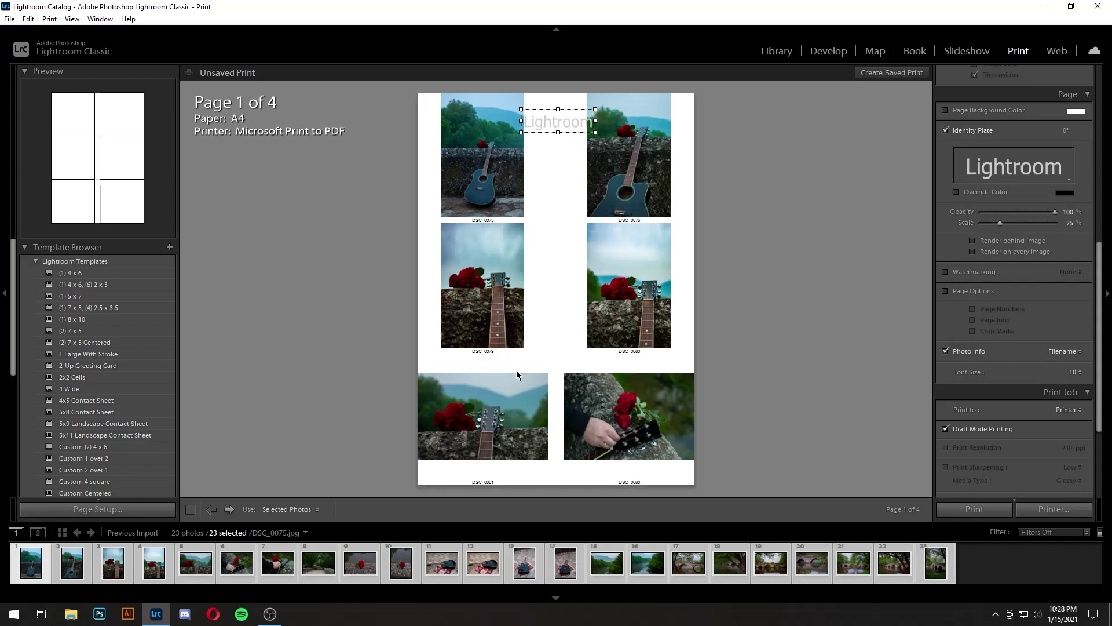
# Step: Remove the identity plate and caption each photo with its sequence number
pyautogui.click(945, 130)
pyautogui.scroll(-3, 1046, 229)
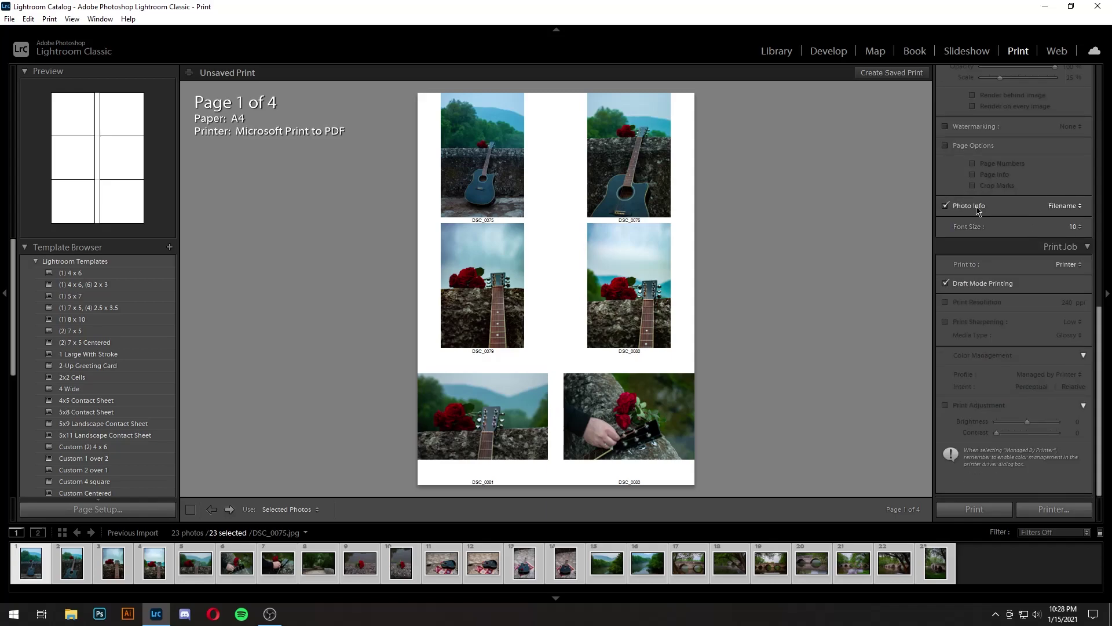
pyautogui.click(1063, 209)
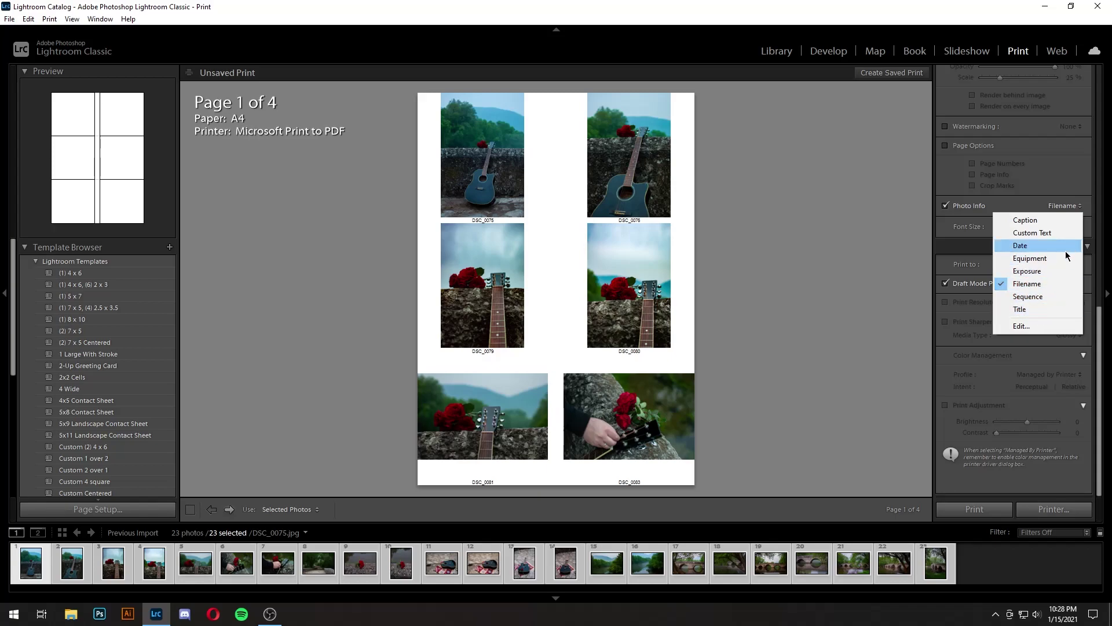
pyautogui.click(1065, 249)
pyautogui.click(1065, 207)
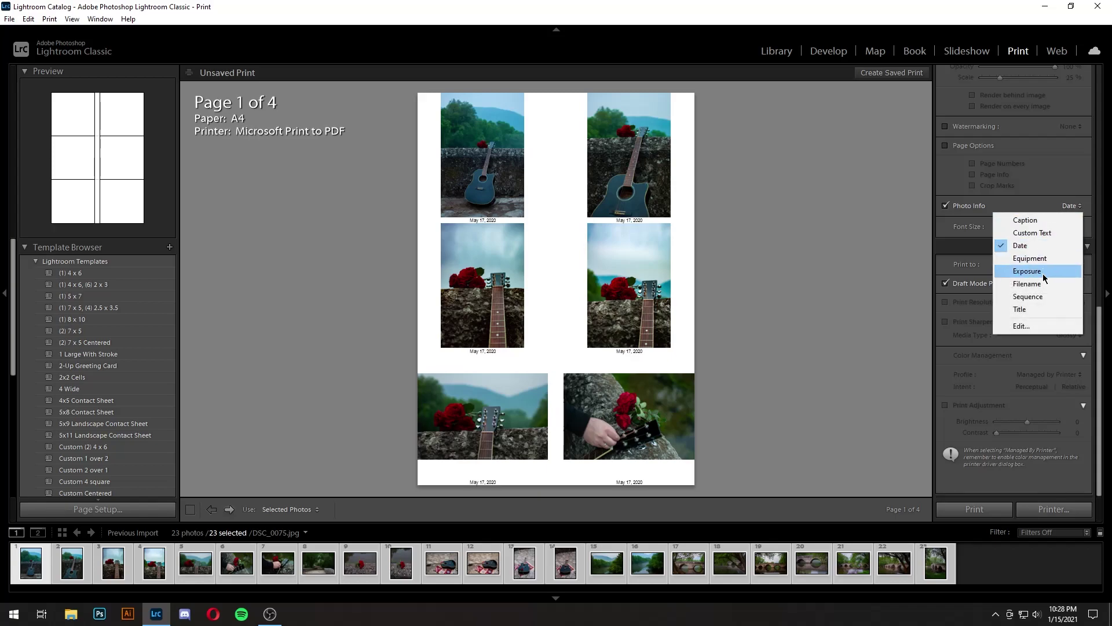
pyautogui.click(1044, 283)
pyautogui.click(1070, 207)
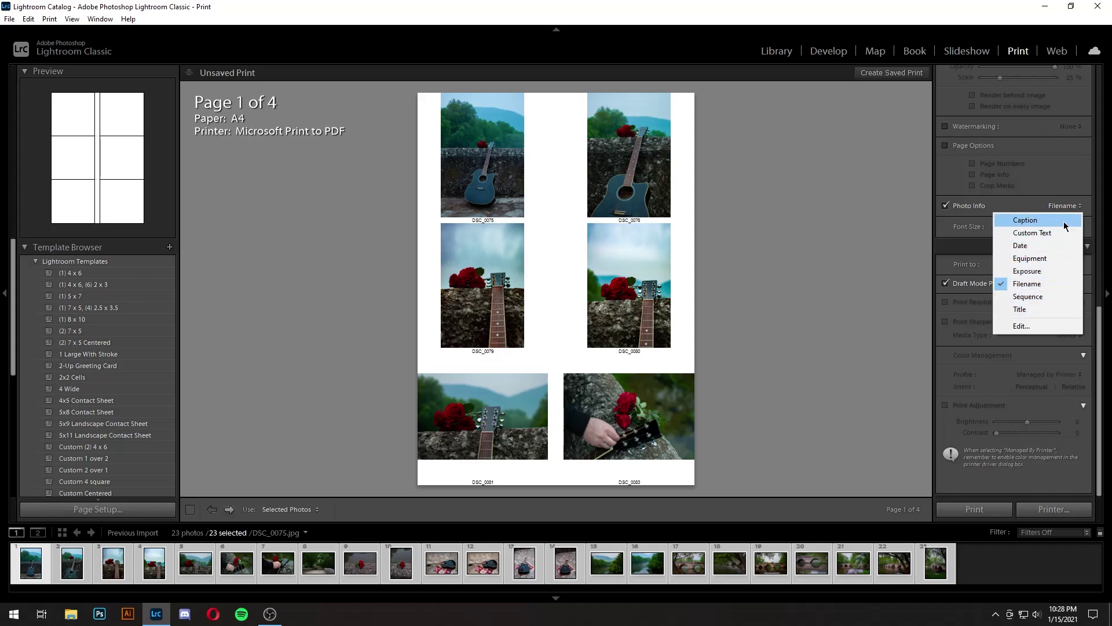
pyautogui.click(1067, 299)
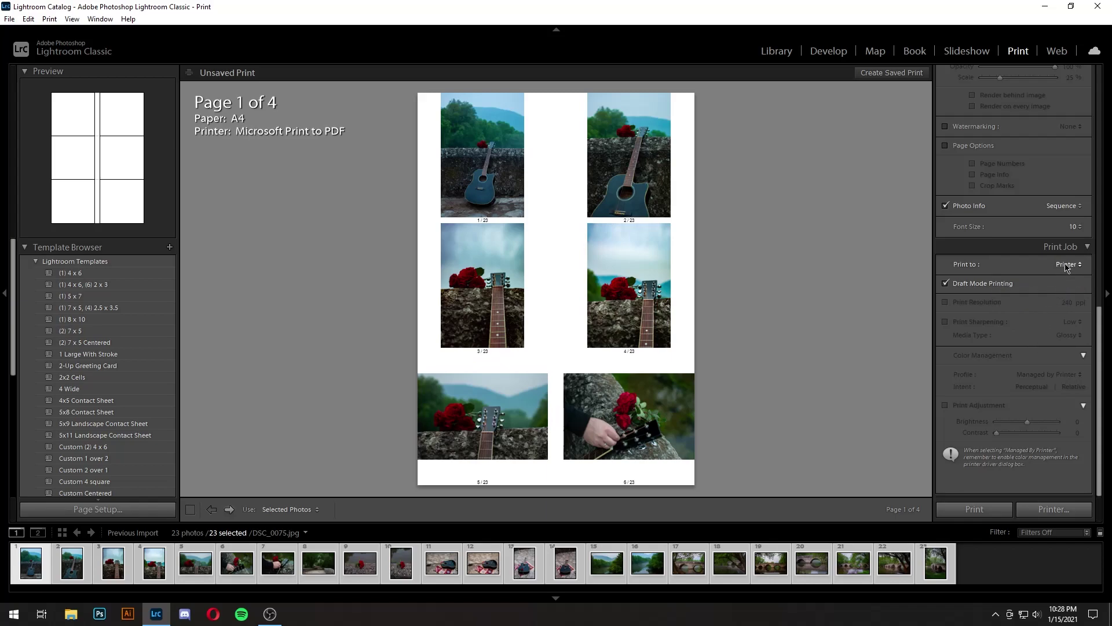
# Step: Set the caption font size to 12
pyautogui.click(1075, 229)
pyautogui.click(1047, 304)
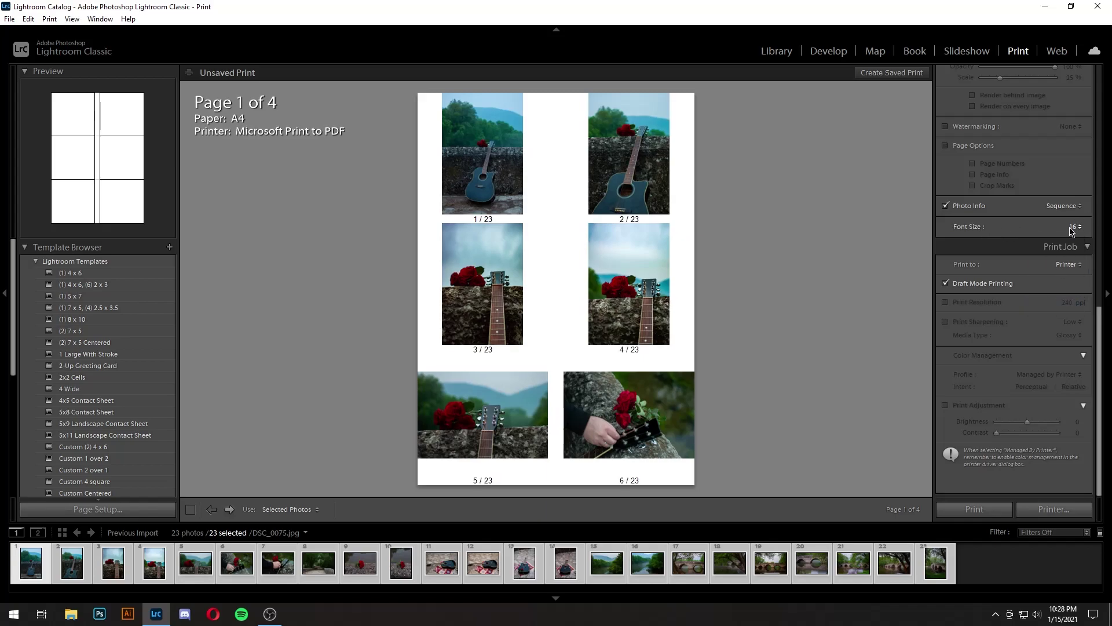
pyautogui.click(1073, 227)
pyautogui.click(1054, 279)
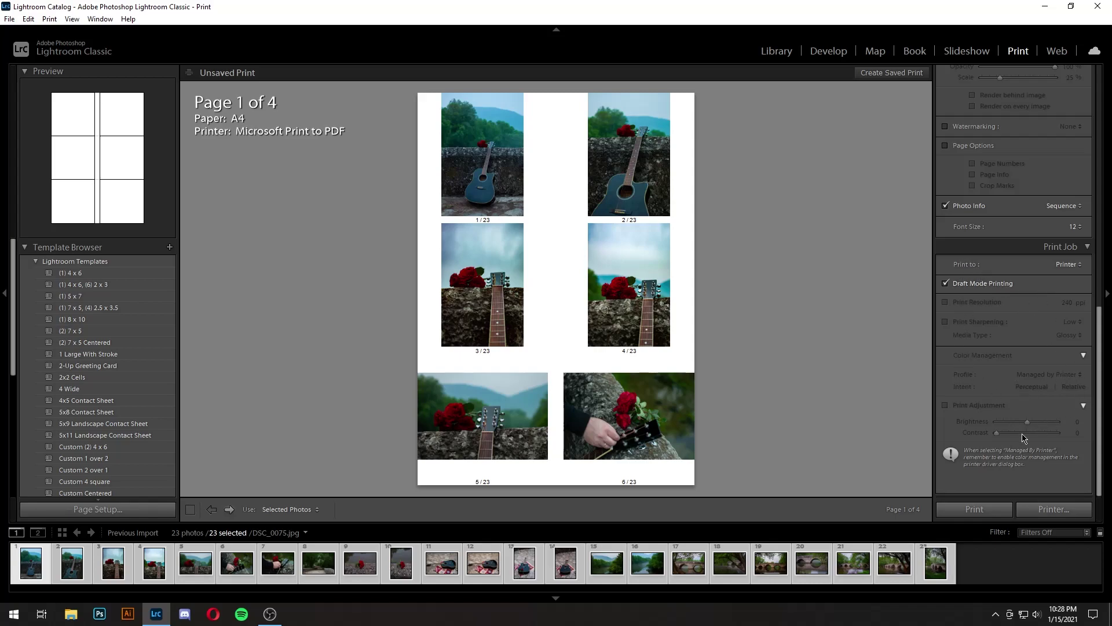
# Step: Print the contact sheet to a PDF named 'contact sheet 1' on the Desktop
pyautogui.click(976, 518)
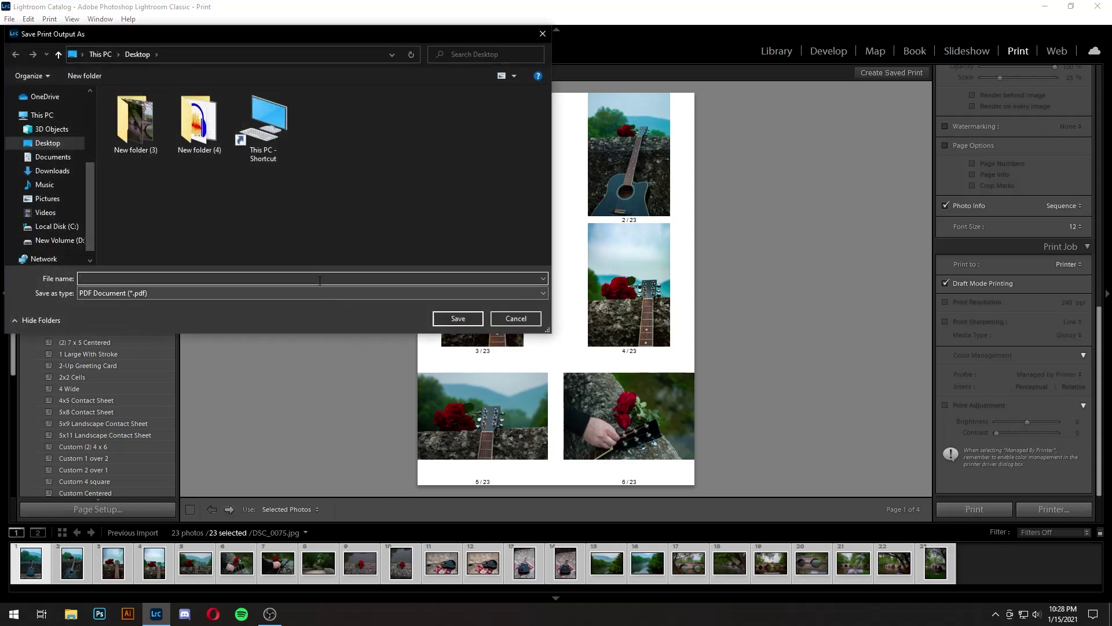
pyautogui.write('contact she')
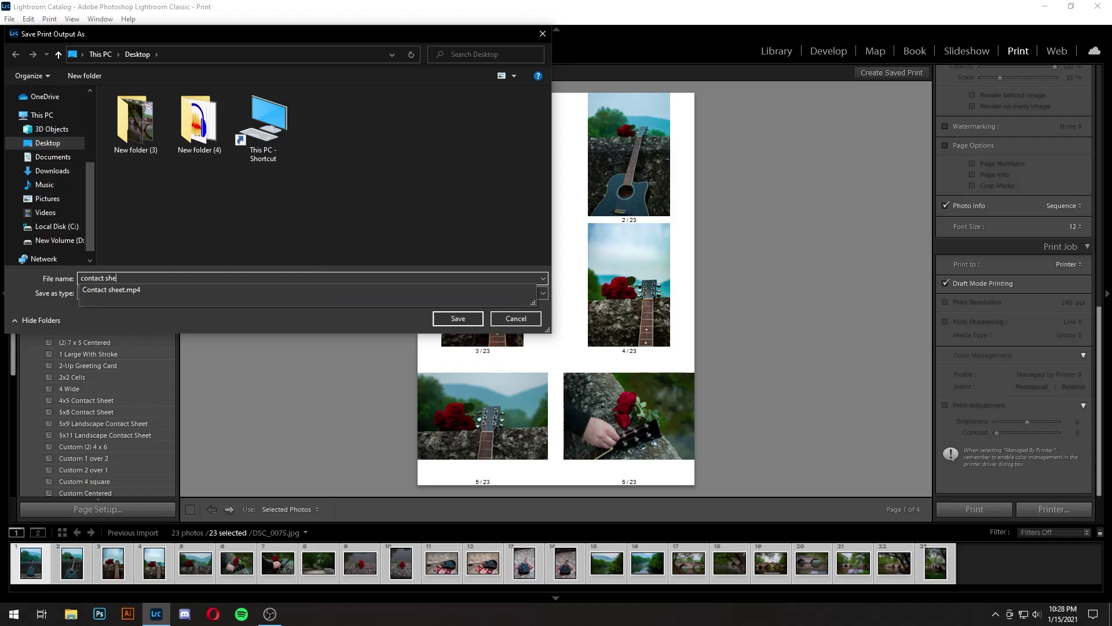
pyautogui.write('et 1')
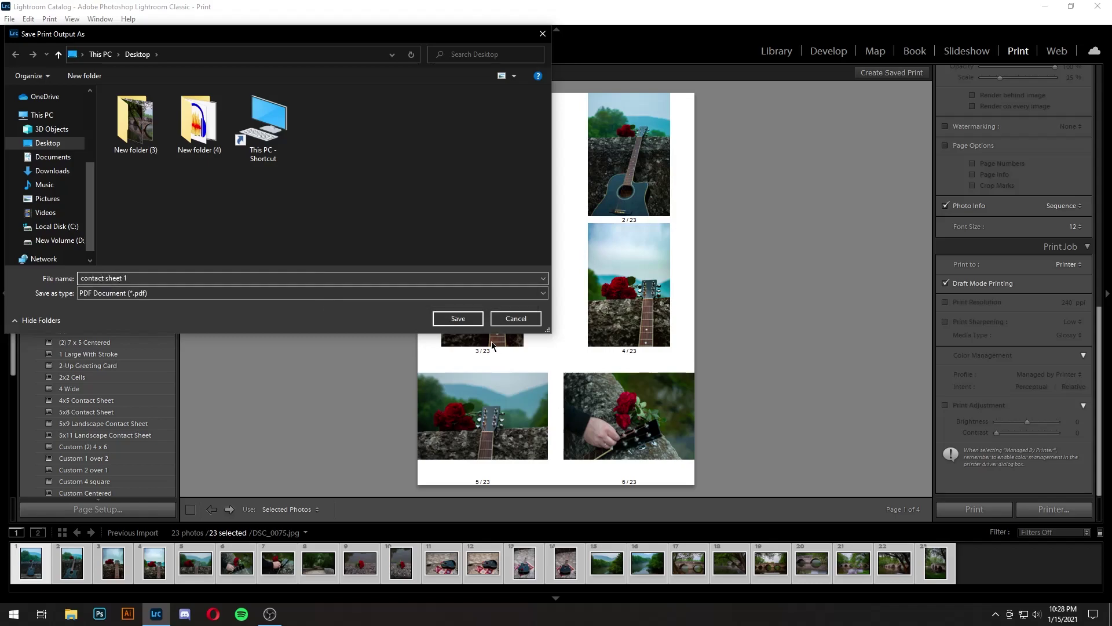
pyautogui.click(458, 318)
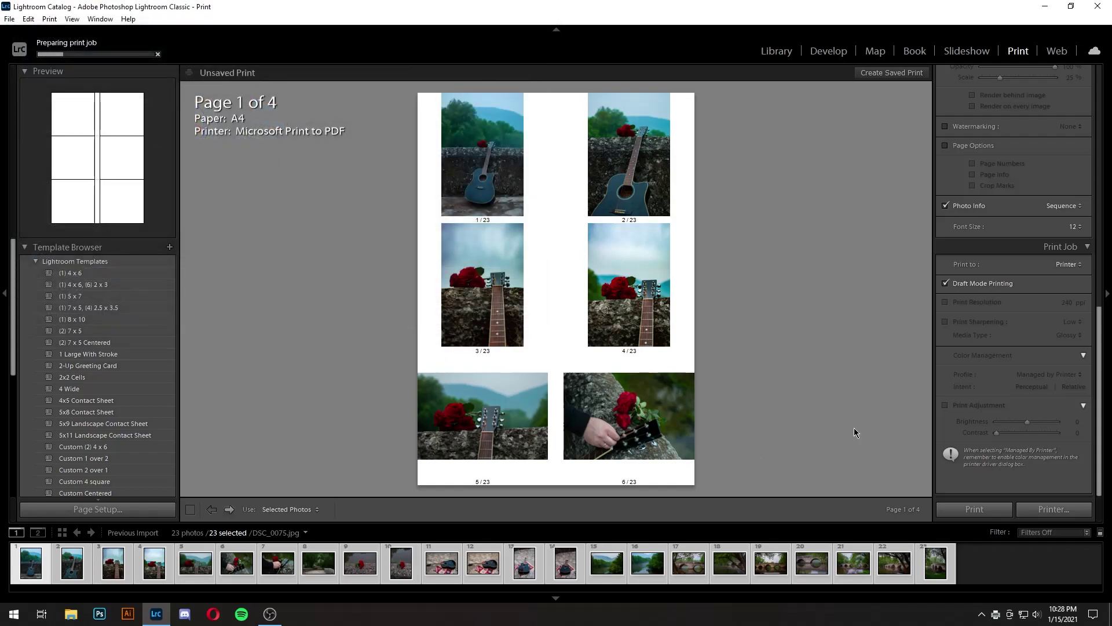